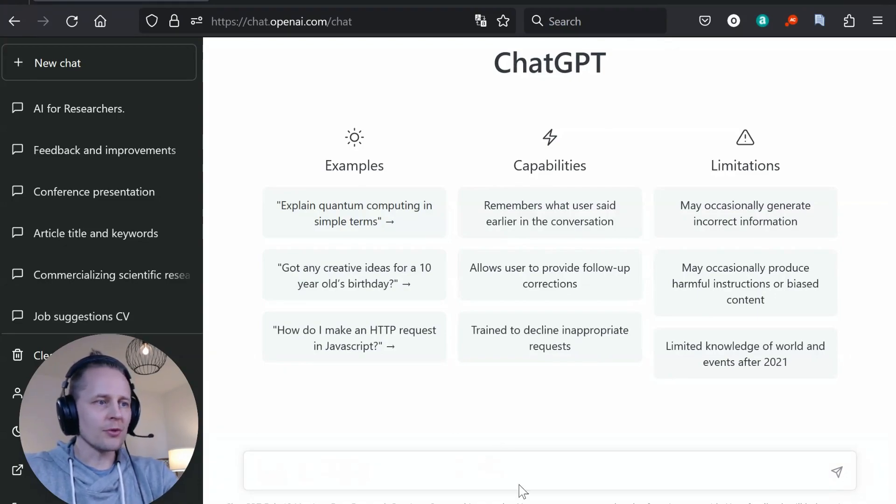
pyautogui.scroll(-1, 141, 210)
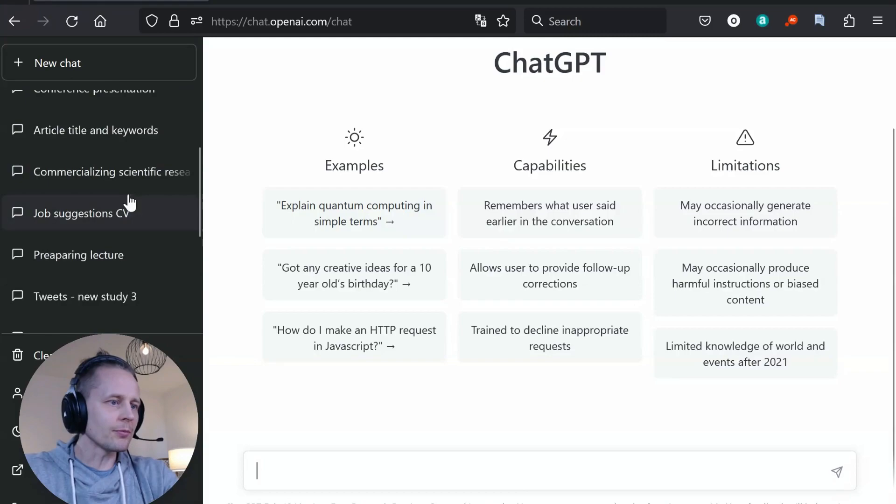
pyautogui.scroll(-1, 105, 235)
# - Return to the lecture conversation and highlight the prompt's opening sentences, including the act-as-lecturer request
pyautogui.click(105, 303)
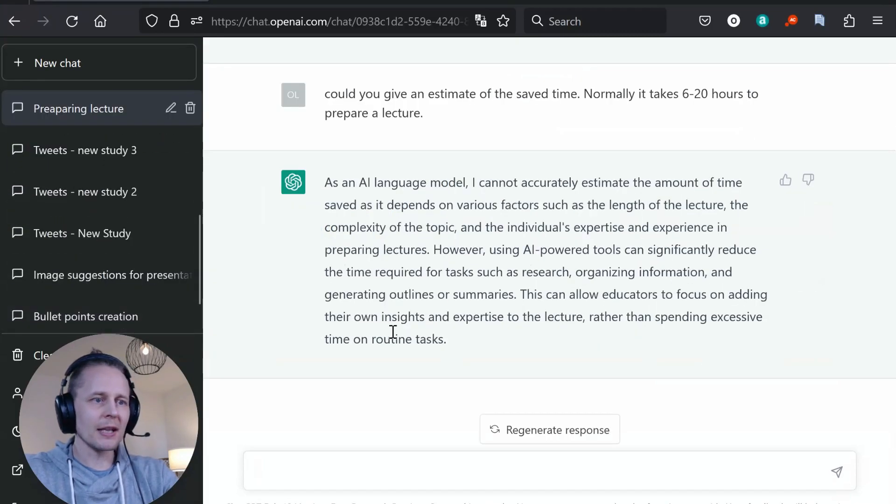
pyautogui.scroll(5, 718, 272)
pyautogui.scroll(5, 718, 272)
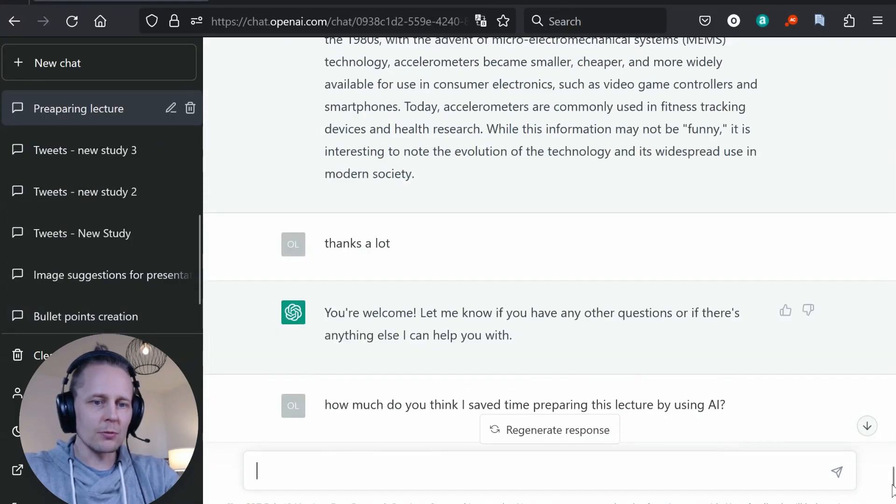
pyautogui.moveTo(893, 482); pyautogui.dragTo(892, 50)
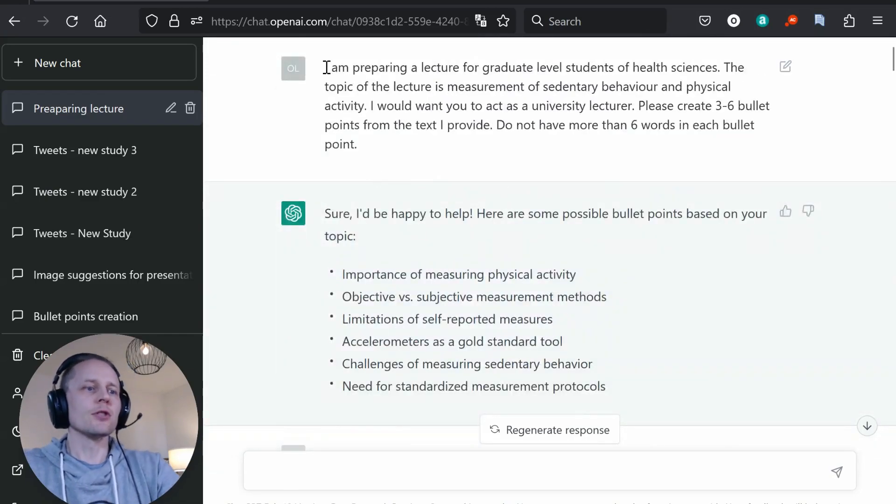
pyautogui.moveTo(329, 66)
pyautogui.mouseDown()
pyautogui.moveTo(520, 82)
pyautogui.moveTo(703, 70)
pyautogui.mouseUp()
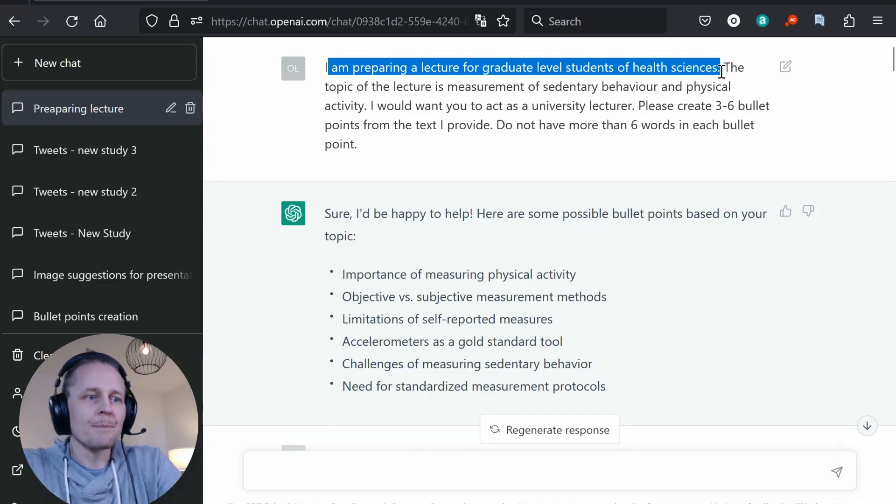
pyautogui.moveTo(723, 68); pyautogui.dragTo(401, 106)
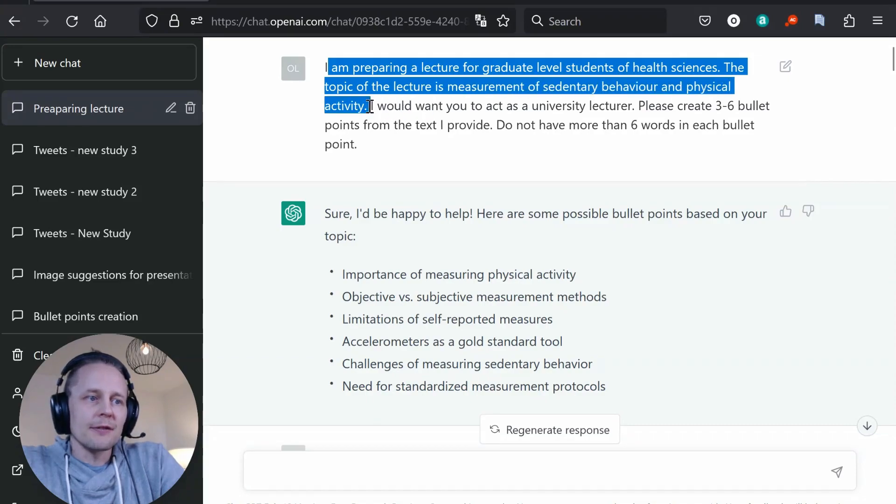
pyautogui.click(415, 108)
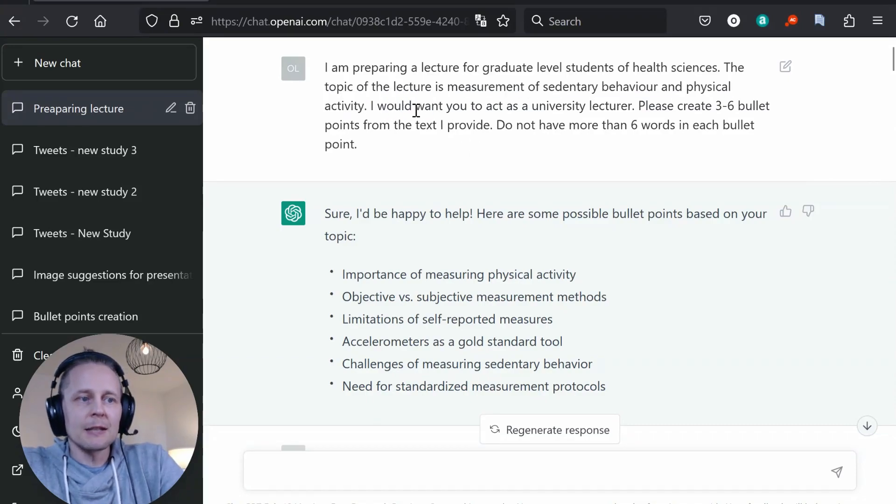
pyautogui.moveTo(372, 105); pyautogui.dragTo(635, 107)
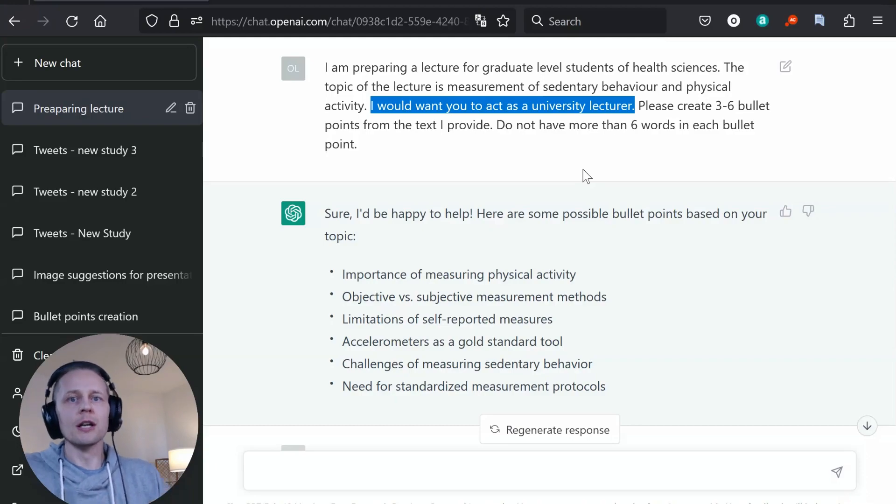
pyautogui.click(643, 125)
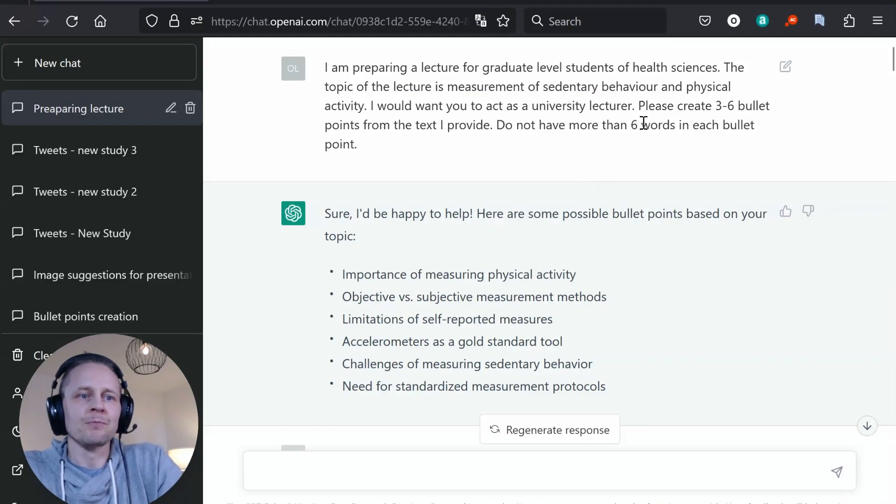
# - Highlight the 3-6 bullets and six-words-per-bullet rules and the pasted-text request line, then switch to the ebook PDF
pyautogui.moveTo(639, 105)
pyautogui.mouseDown()
pyautogui.moveTo(752, 105)
pyautogui.moveTo(473, 128)
pyautogui.moveTo(497, 128)
pyautogui.mouseUp()
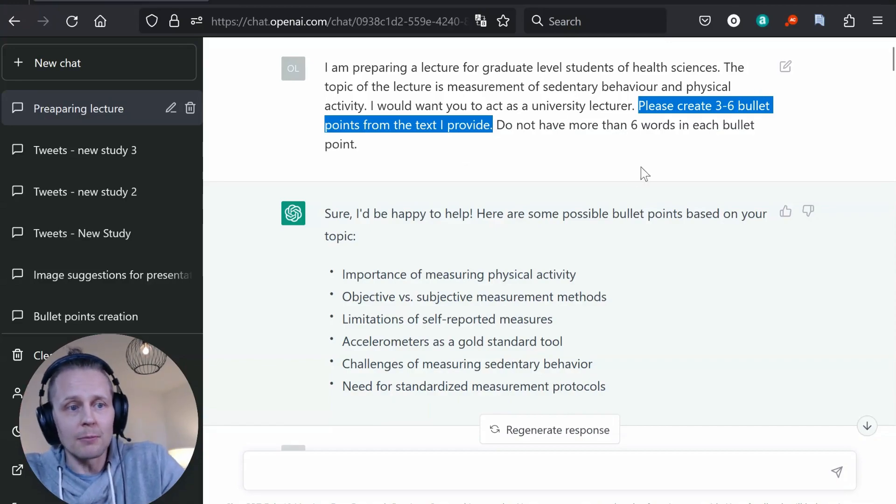
pyautogui.moveTo(497, 125); pyautogui.dragTo(545, 147)
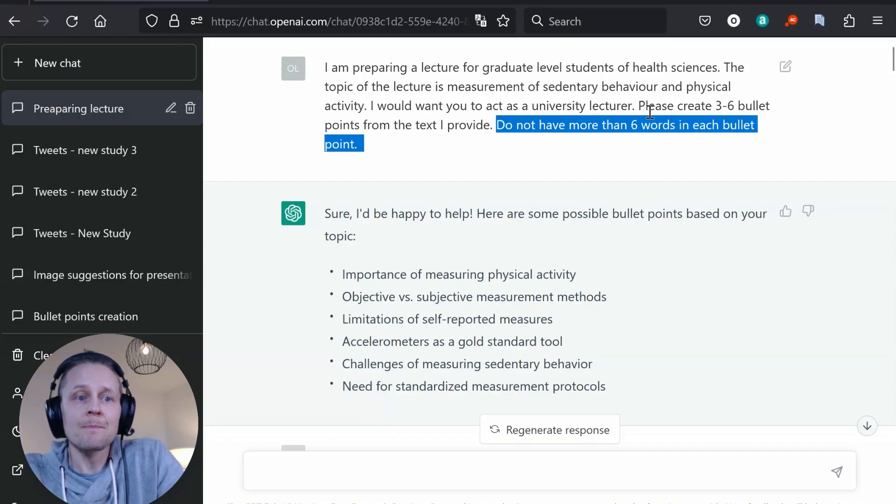
pyautogui.click(638, 124)
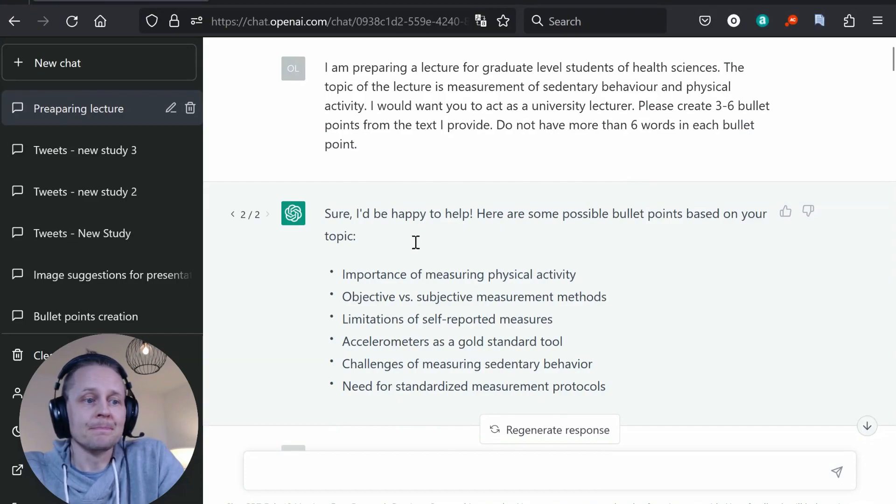
pyautogui.scroll(-4, 420, 246)
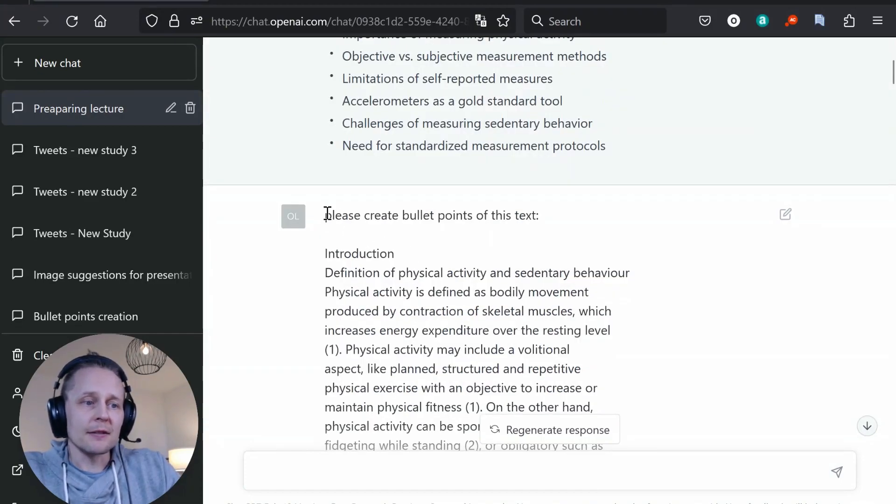
pyautogui.moveTo(326, 215); pyautogui.dragTo(588, 219)
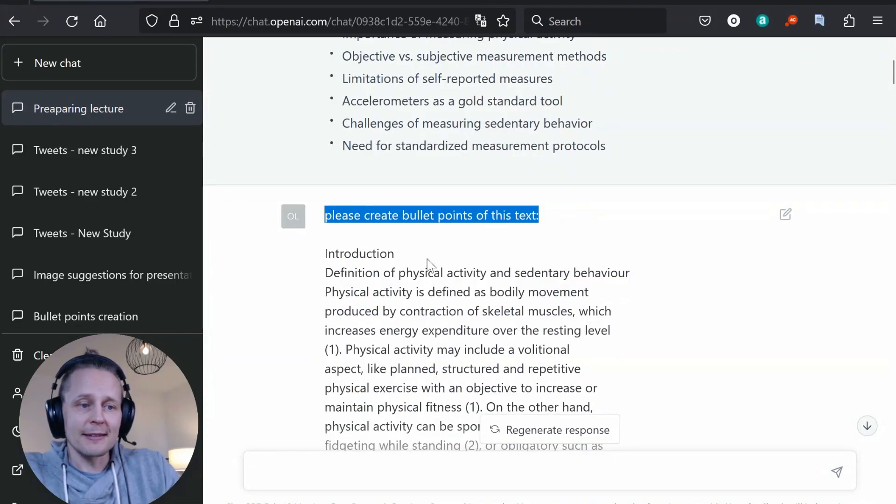
pyautogui.click(424, 349)
pyautogui.hotkey('alt', 'Tab')
# - Select and copy the ebook's Introduction section in Acrobat Reader and switch back to ChatGPT
pyautogui.press('Tab')
pyautogui.press('Tab')
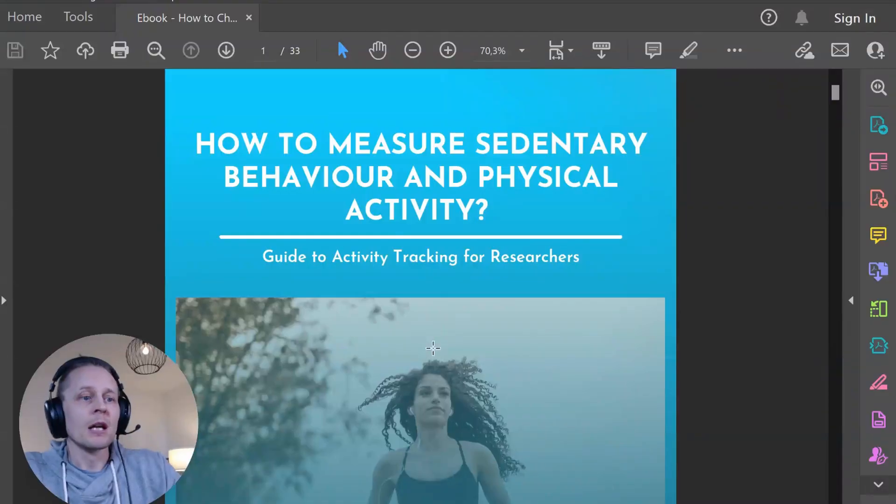
pyautogui.scroll(3, 539, 188)
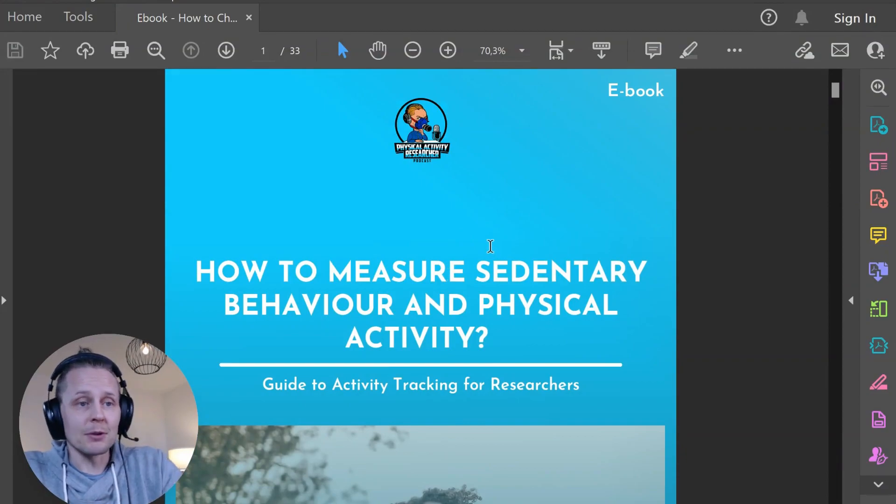
pyautogui.scroll(-3, 491, 248)
pyautogui.scroll(-3, 491, 245)
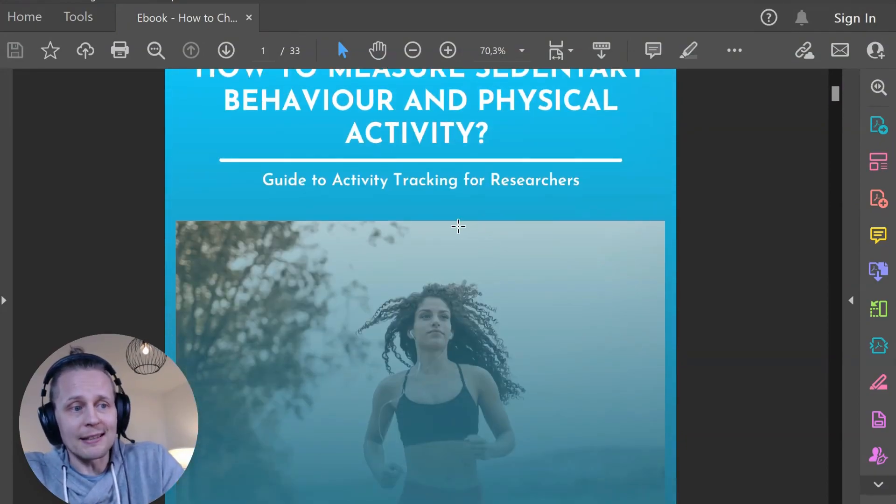
pyautogui.scroll(-1, 461, 216)
pyautogui.scroll(-4, 461, 217)
pyautogui.scroll(-4, 461, 216)
pyautogui.scroll(-4, 461, 216)
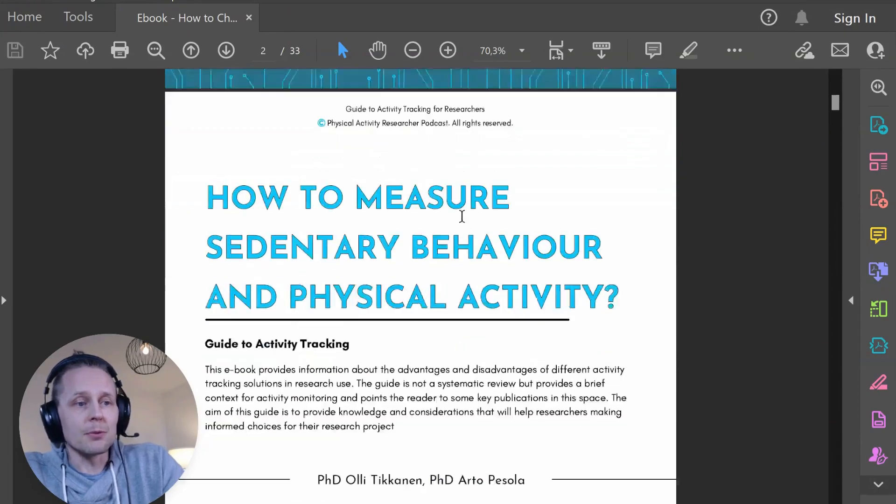
pyautogui.scroll(-3, 461, 217)
pyautogui.scroll(-4, 460, 216)
pyautogui.scroll(-4, 461, 217)
pyautogui.scroll(-3, 460, 216)
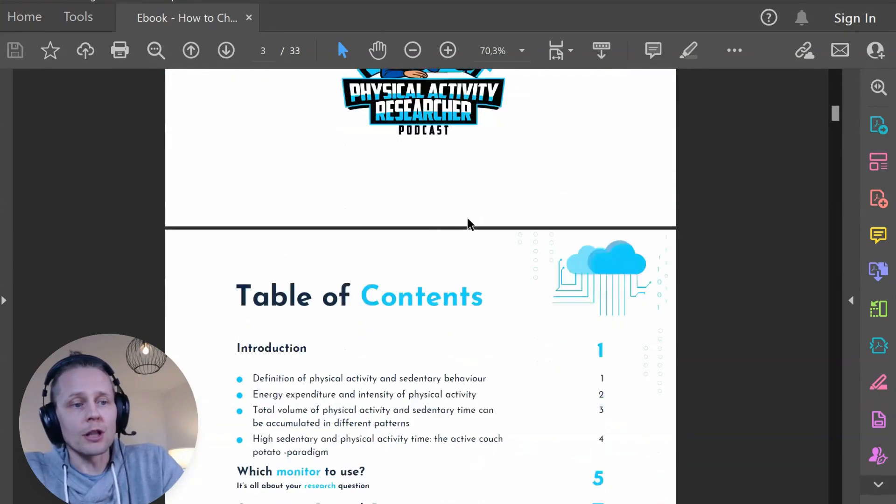
pyautogui.scroll(-2, 469, 224)
pyautogui.scroll(-5, 469, 223)
pyautogui.scroll(-3, 476, 231)
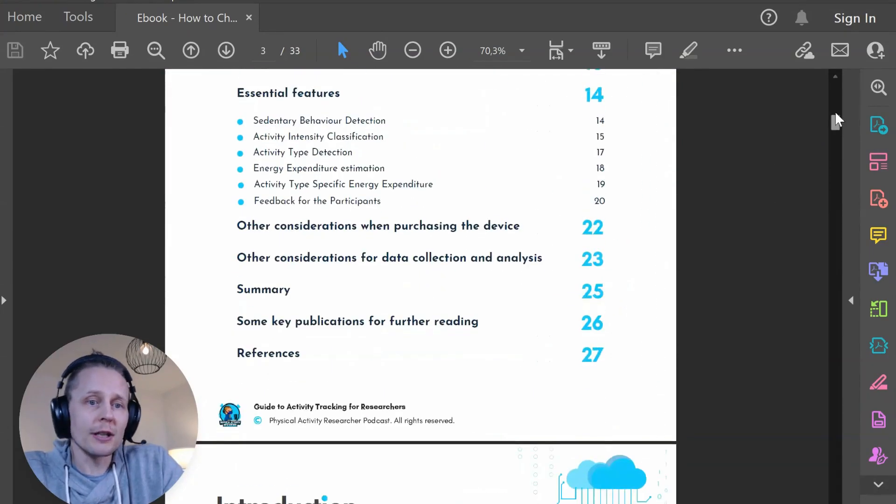
pyautogui.moveTo(836, 123); pyautogui.dragTo(839, 130)
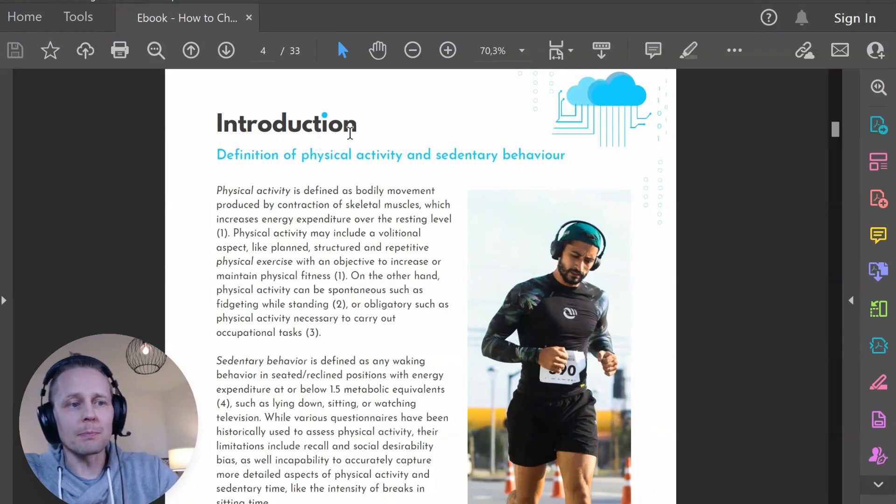
pyautogui.moveTo(216, 119)
pyautogui.mouseDown()
pyautogui.moveTo(444, 432)
pyautogui.moveTo(425, 489)
pyautogui.mouseUp()
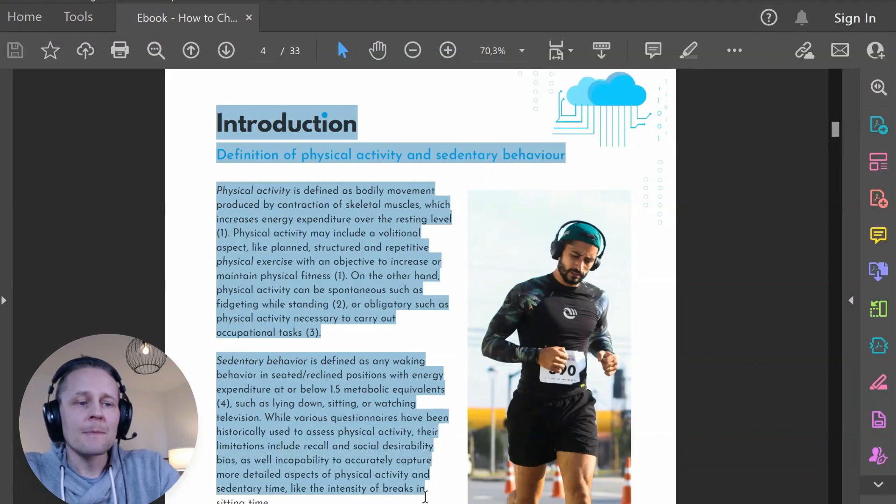
pyautogui.scroll(-1, 392, 420)
pyautogui.scroll(-1, 372, 323)
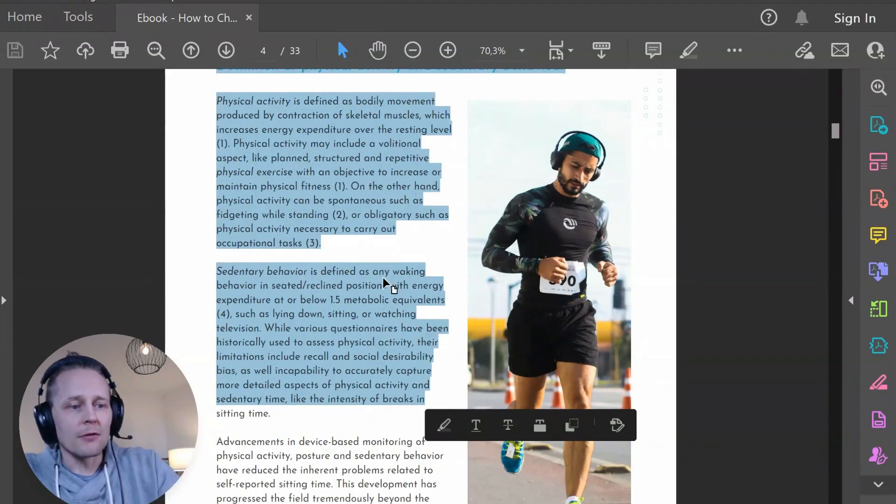
pyautogui.keyDown('ctrl'); pyautogui.scroll(-2, 389, 281); pyautogui.keyUp('ctrl')
pyautogui.moveTo(364, 407); pyautogui.dragTo(324, 160)
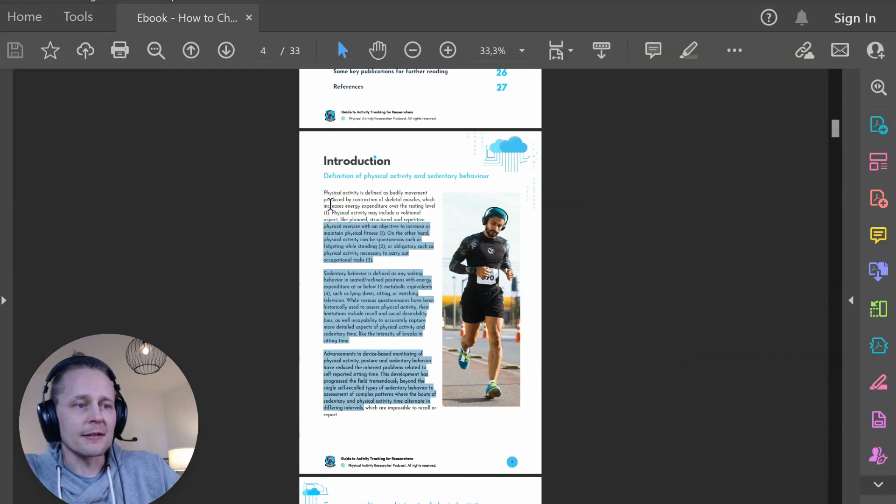
pyautogui.hotkey('ctrl', 'c')
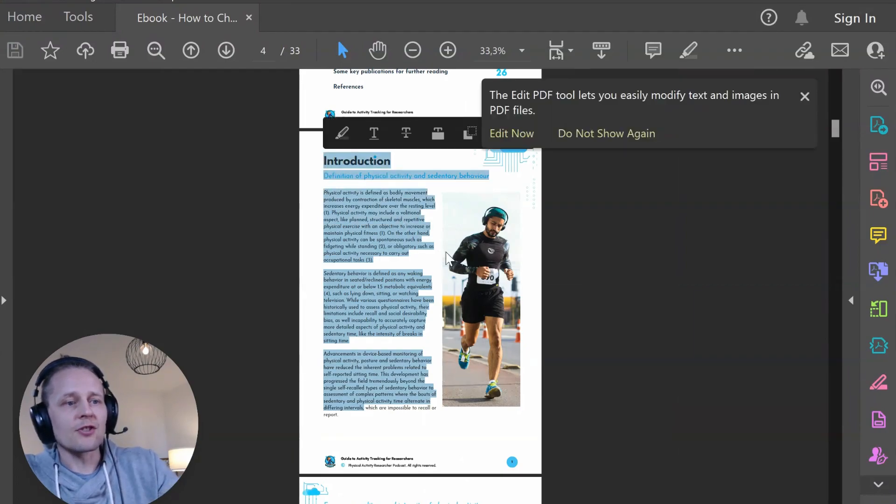
pyautogui.hotkey('alt', 'Tab')
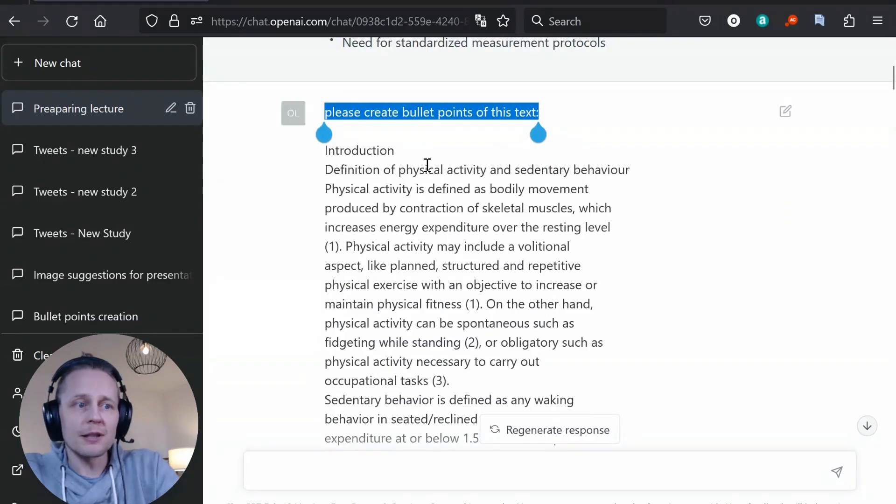
pyautogui.scroll(-5, 431, 259)
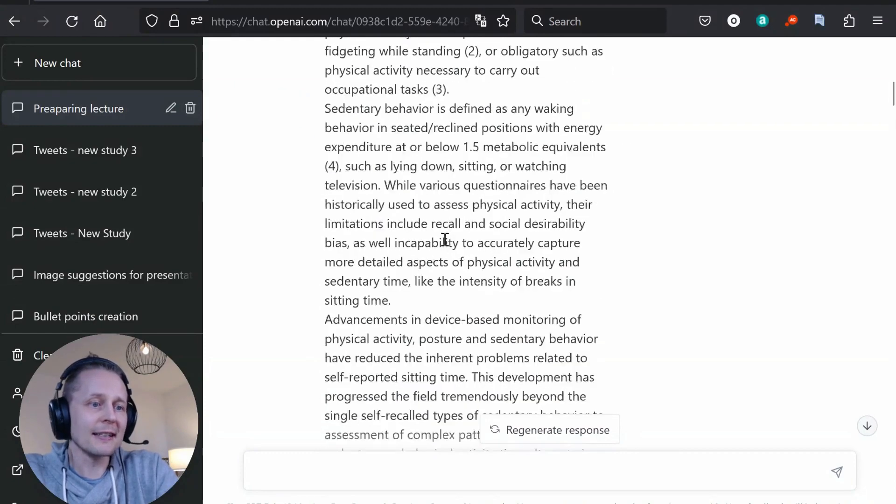
pyautogui.scroll(-5, 431, 259)
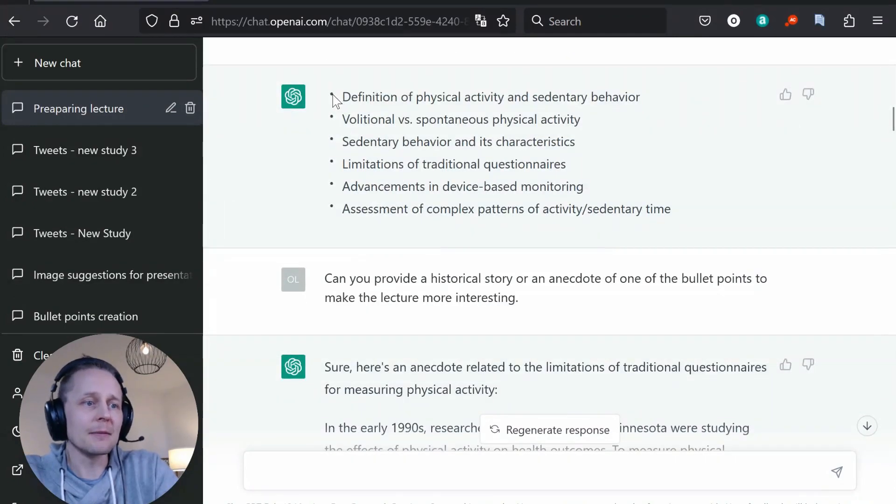
# - Highlight the six lecture bullets on physical activity and sedentary behaviour in the reply
pyautogui.moveTo(672, 209); pyautogui.dragTo(319, 98)
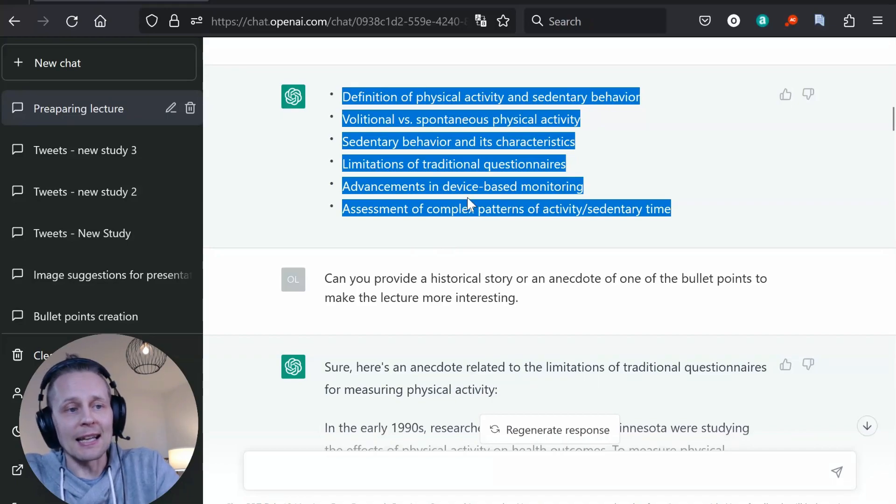
pyautogui.click(495, 209)
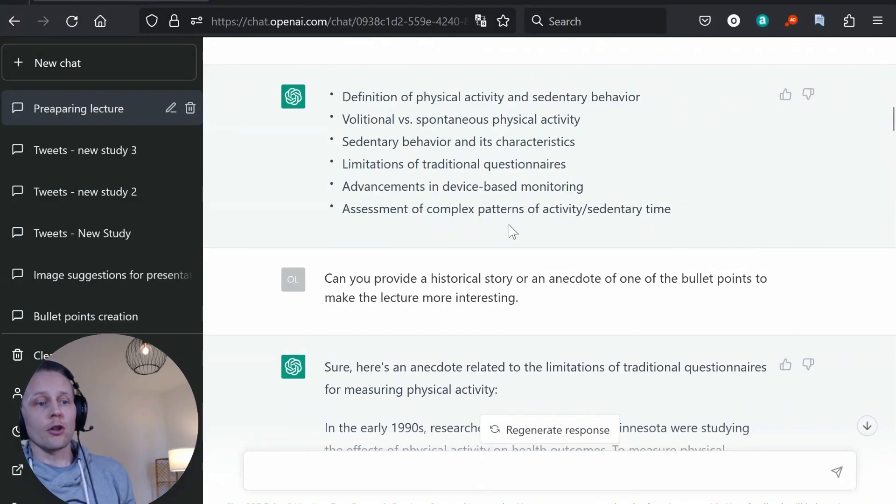
pyautogui.moveTo(419, 287)
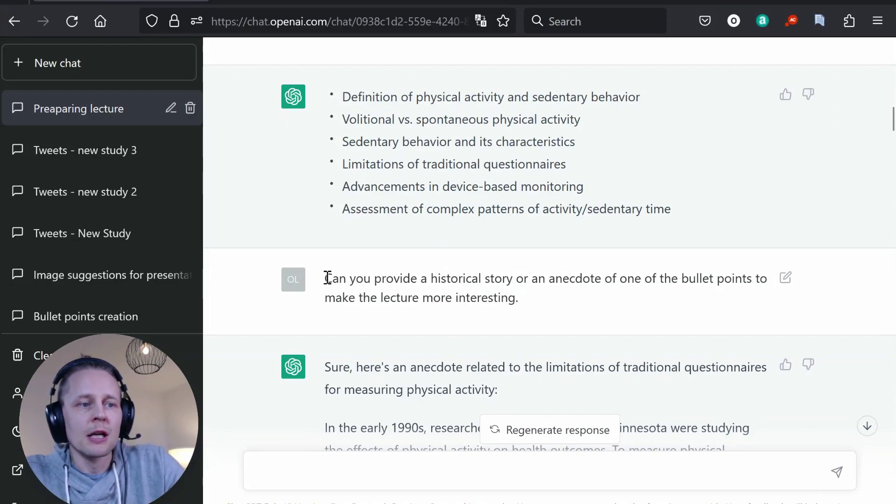
# - Select the whole 'Can you provide a historical story…' anecdote request for reuse
pyautogui.moveTo(325, 278); pyautogui.dragTo(516, 284)
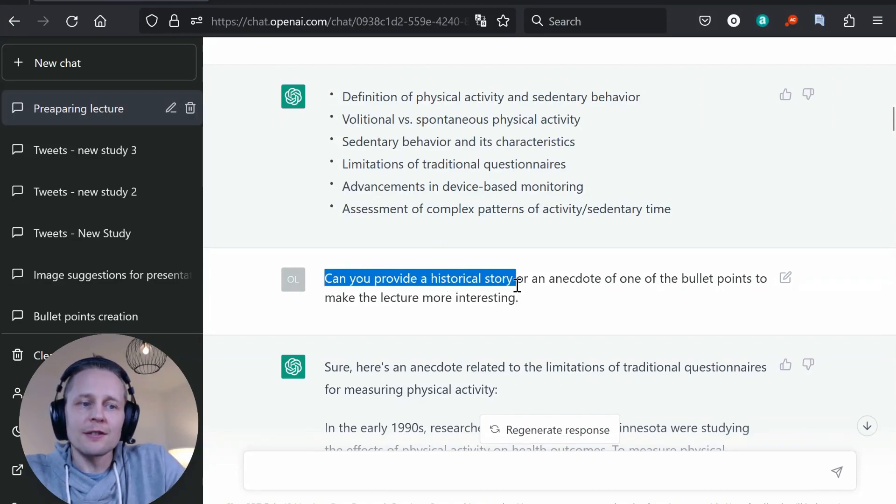
pyautogui.moveTo(519, 284); pyautogui.dragTo(746, 284)
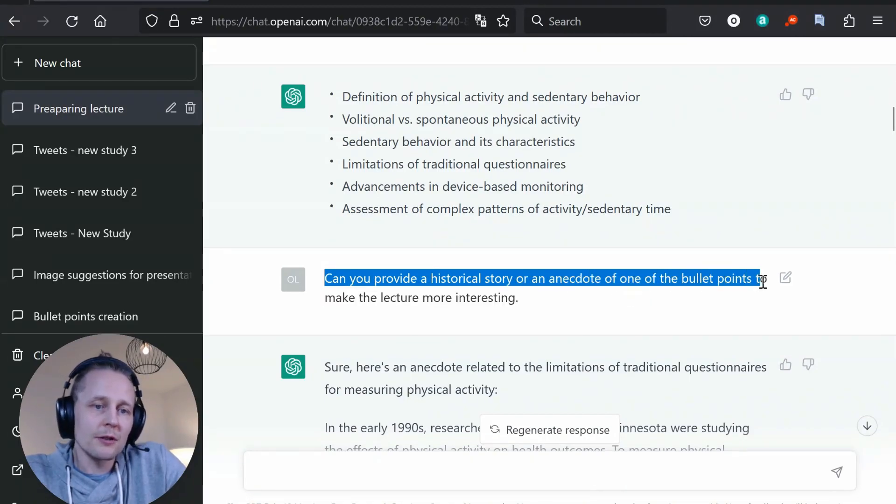
pyautogui.moveTo(746, 283); pyautogui.dragTo(521, 300)
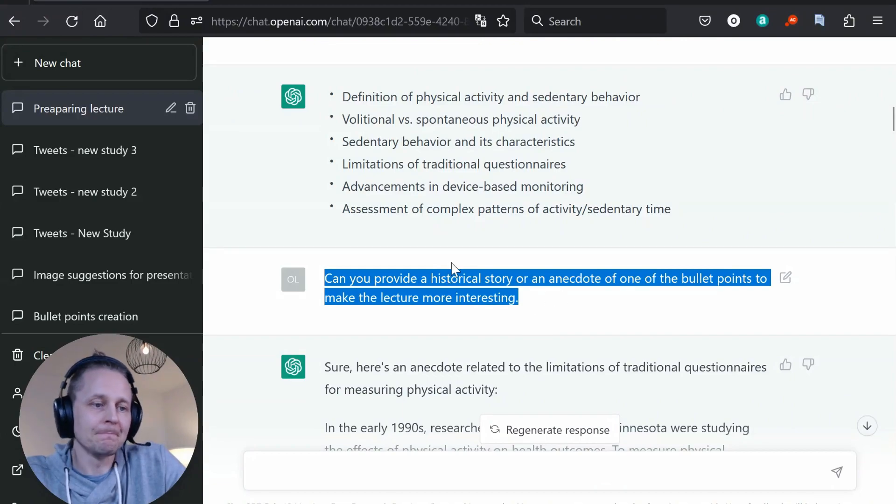
pyautogui.scroll(-1, 452, 267)
pyautogui.scroll(-1, 448, 280)
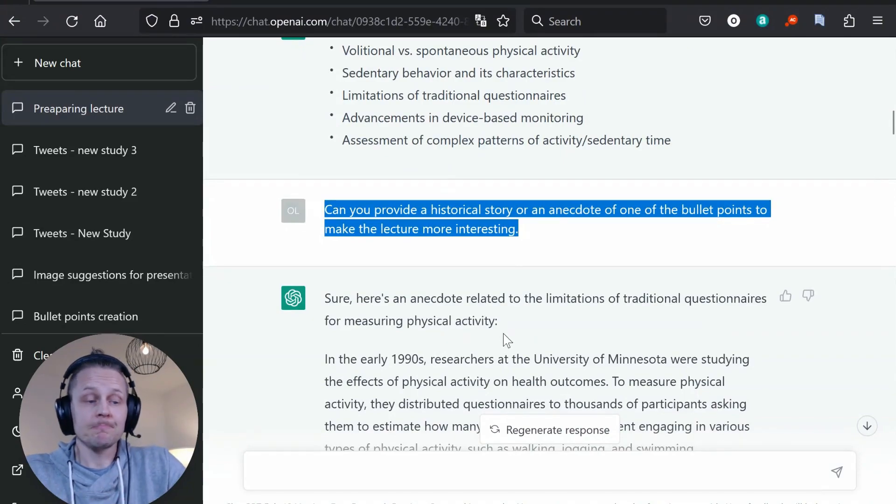
pyautogui.scroll(-2, 526, 319)
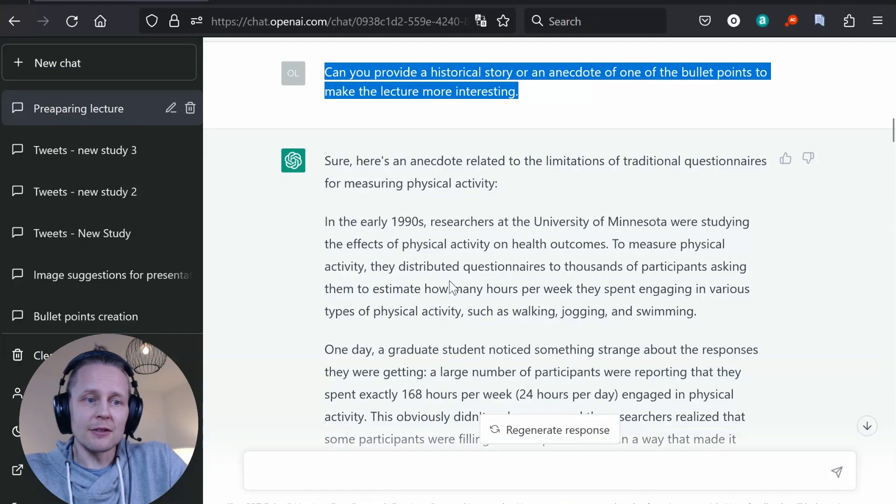
pyautogui.scroll(-1, 440, 280)
pyautogui.scroll(-1, 440, 279)
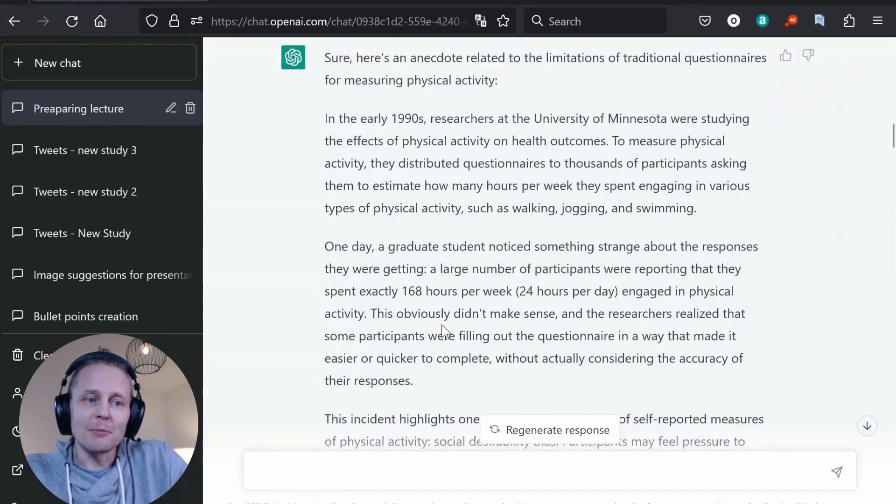
pyautogui.scroll(-1, 444, 310)
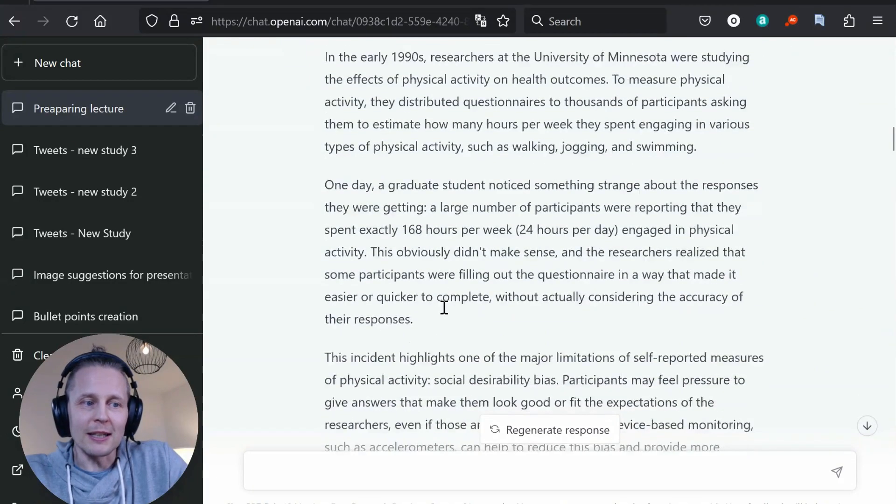
pyautogui.scroll(-1, 441, 310)
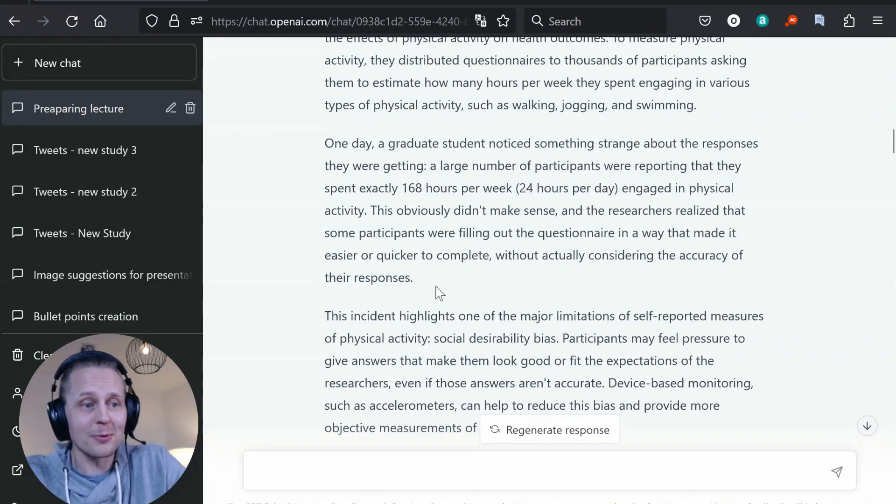
pyautogui.scroll(-1, 434, 291)
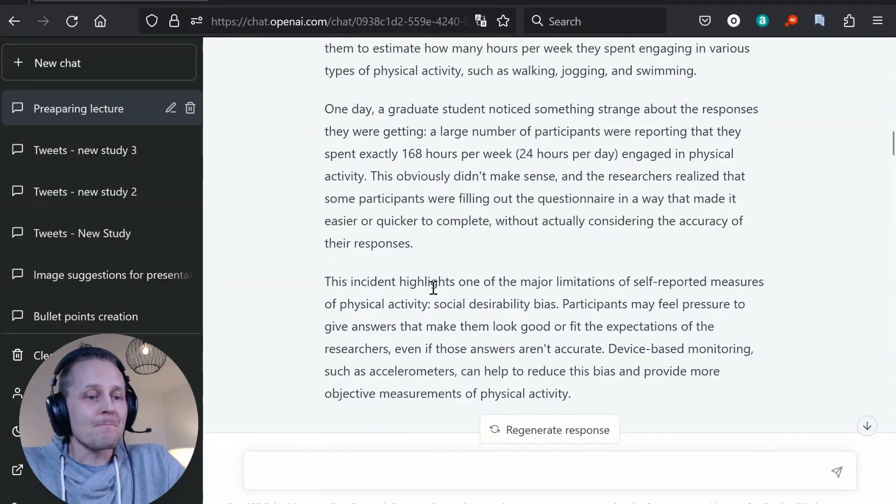
pyautogui.scroll(-3, 437, 281)
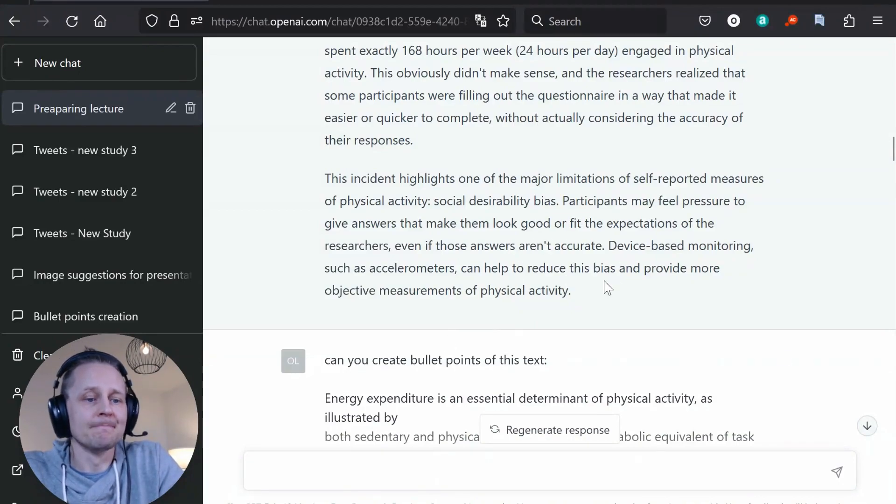
pyautogui.scroll(-3, 467, 218)
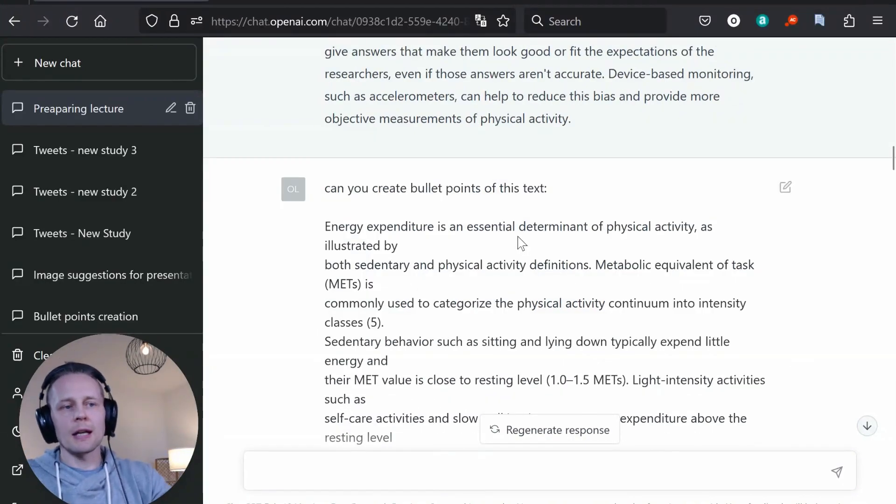
# - Select the 'can you create bullet points of this text:' wording and switch to the ebook PDF
pyautogui.moveTo(325, 188); pyautogui.dragTo(552, 200)
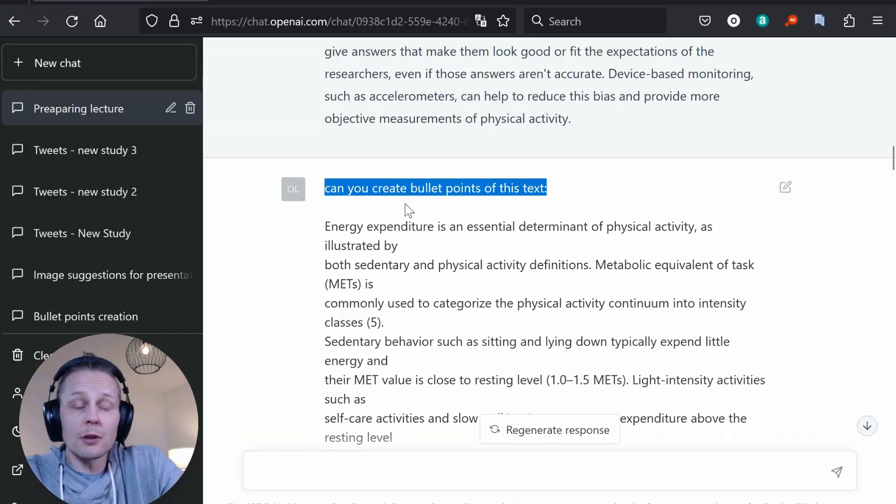
pyautogui.hotkey('alt', 'Tab')
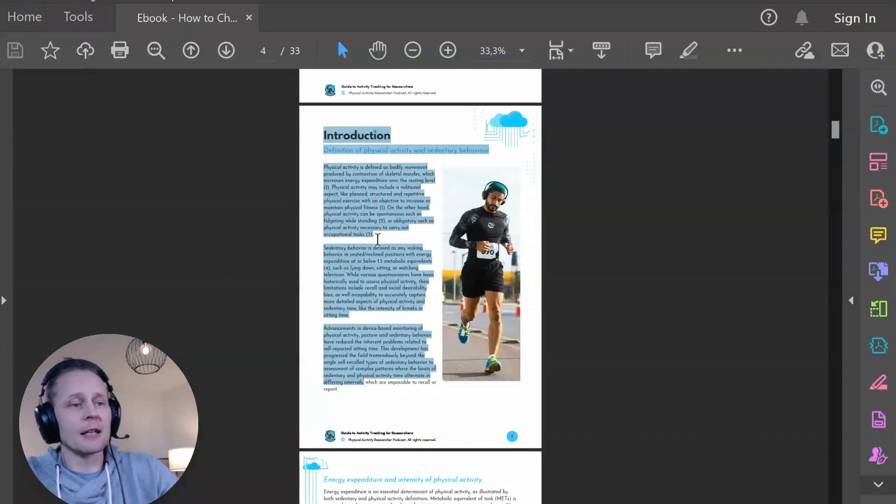
# - Select the page 5 Energy expenditure section in Acrobat Reader and return to ChatGPT with it
pyautogui.click(409, 308)
pyautogui.scroll(-5, 409, 308)
pyautogui.scroll(-4, 364, 280)
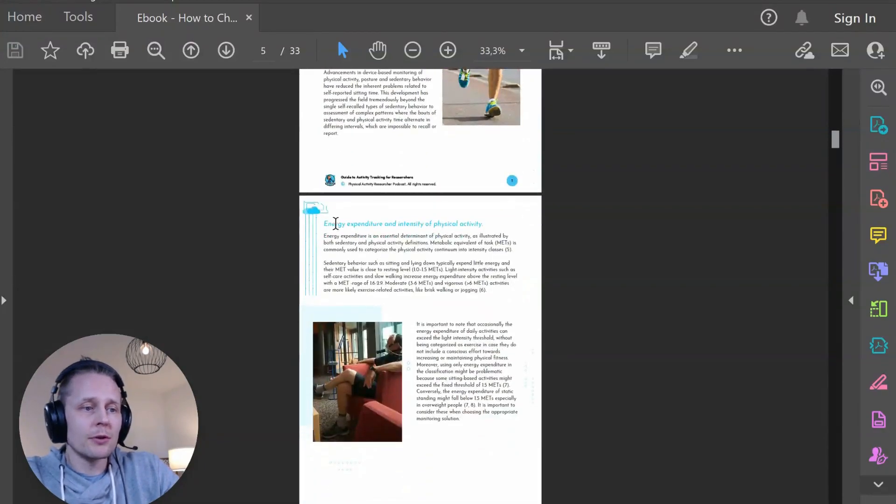
pyautogui.moveTo(324, 223); pyautogui.dragTo(462, 418)
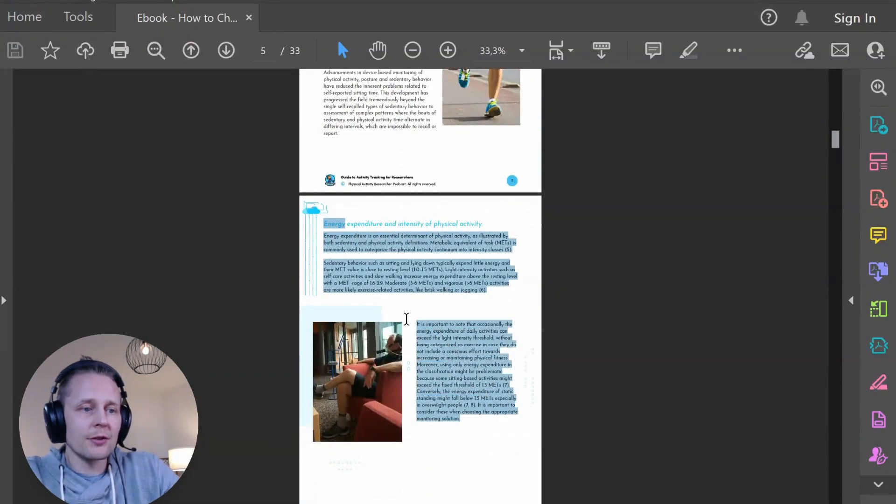
pyautogui.click(394, 257)
pyautogui.hotkey('alt', 'Tab')
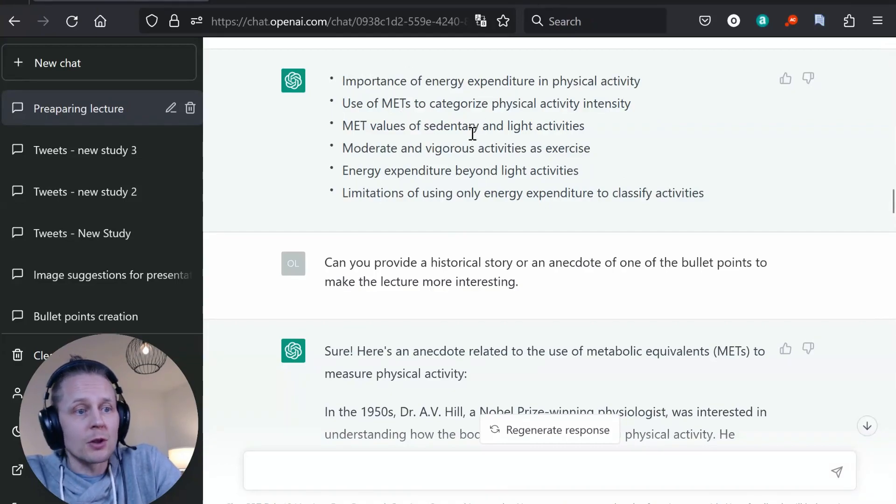
pyautogui.scroll(-1, 608, 260)
# - Select the anecdote request beneath the energy expenditure bullets for reuse
pyautogui.moveTo(325, 227); pyautogui.dragTo(564, 255)
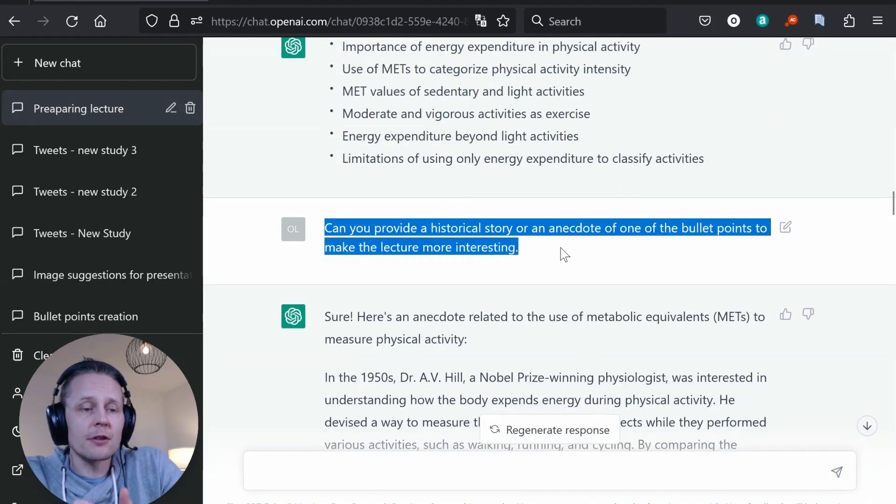
pyautogui.scroll(-2, 404, 223)
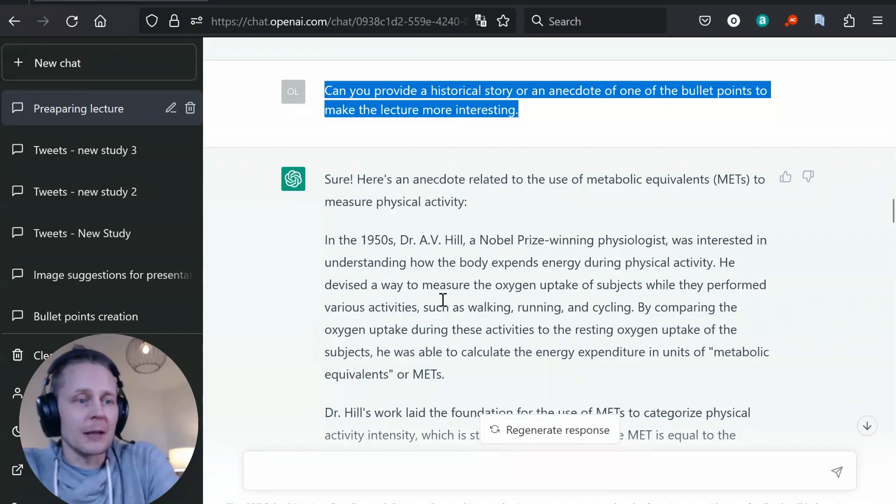
pyautogui.scroll(-4, 443, 298)
pyautogui.scroll(-4, 442, 298)
pyautogui.scroll(-4, 443, 299)
pyautogui.scroll(-1, 443, 298)
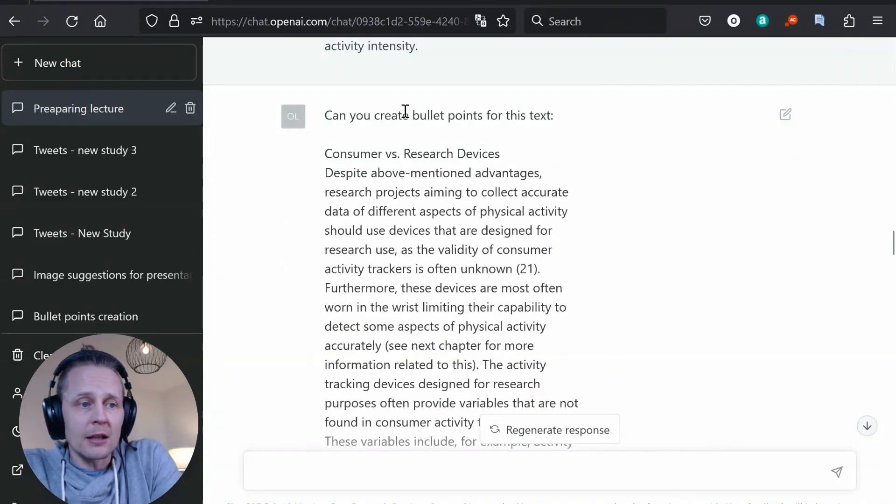
pyautogui.scroll(-1, 431, 142)
pyautogui.scroll(-5, 413, 211)
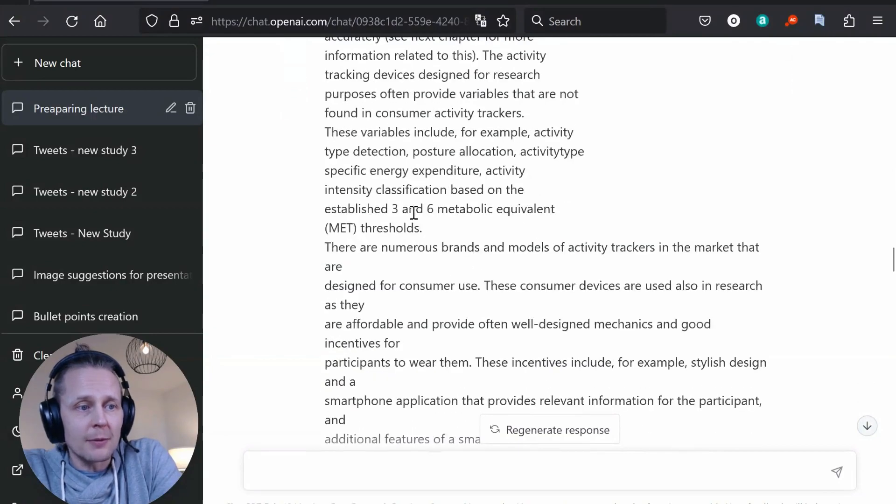
pyautogui.scroll(5, 413, 210)
pyautogui.scroll(-5, 430, 224)
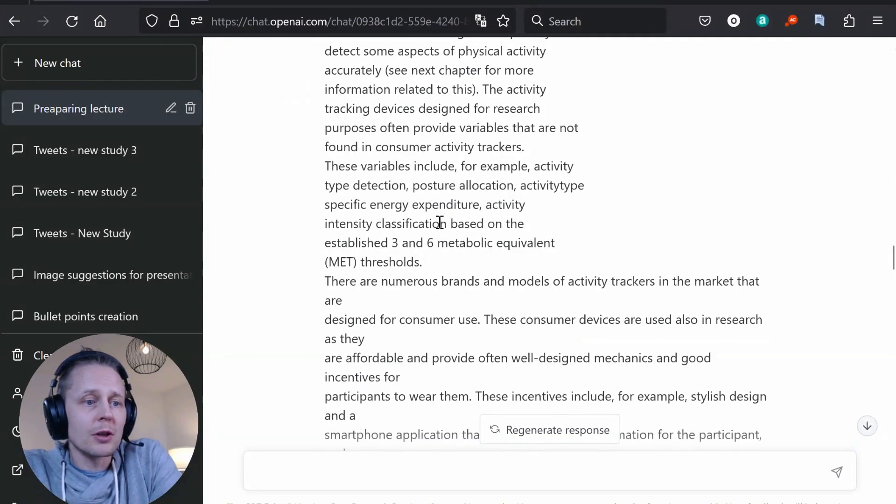
pyautogui.scroll(-5, 434, 220)
pyautogui.scroll(-2, 442, 220)
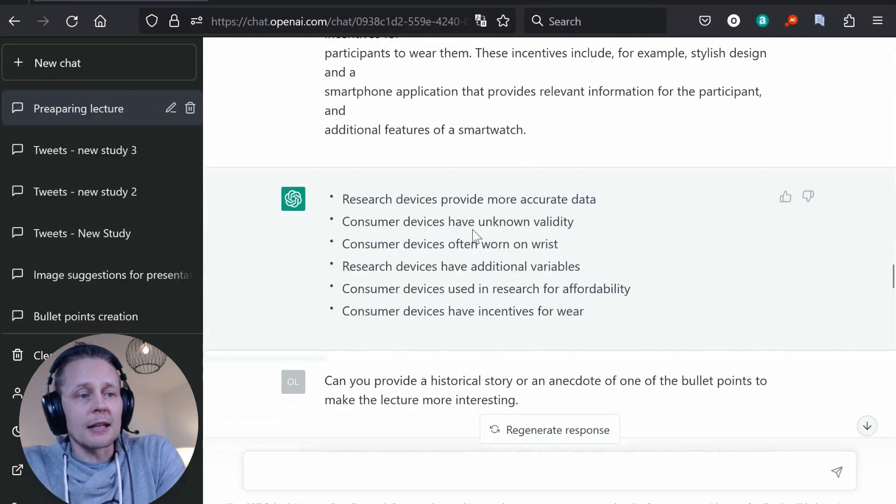
pyautogui.scroll(-3, 473, 210)
pyautogui.scroll(-3, 473, 210)
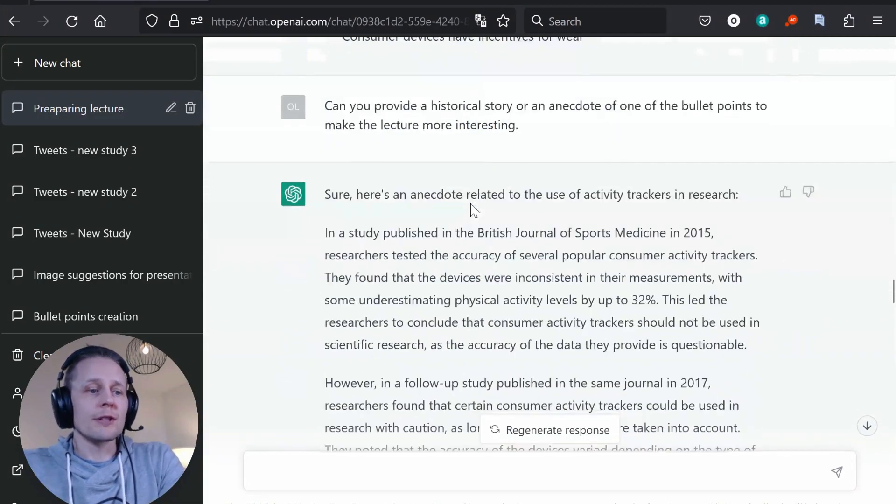
pyautogui.scroll(-1, 473, 210)
pyautogui.scroll(-5, 474, 202)
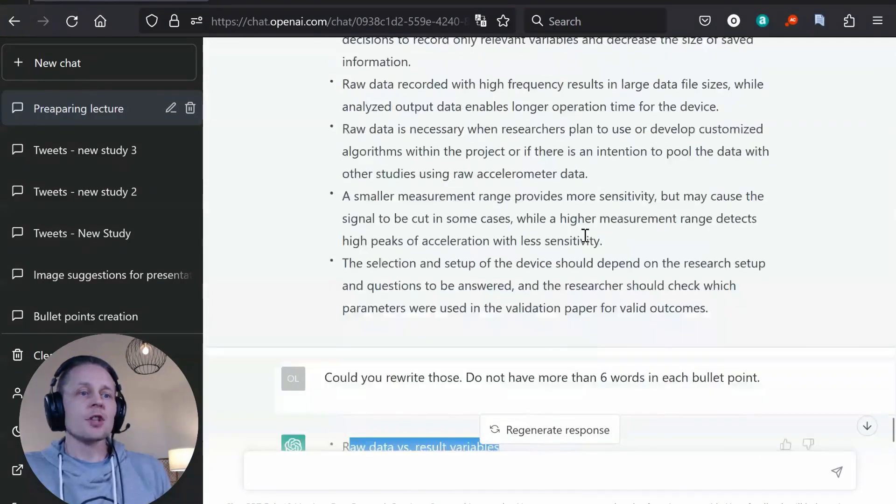
pyautogui.scroll(-5, 525, 202)
pyautogui.scroll(-4, 570, 202)
pyautogui.scroll(5, 412, 222)
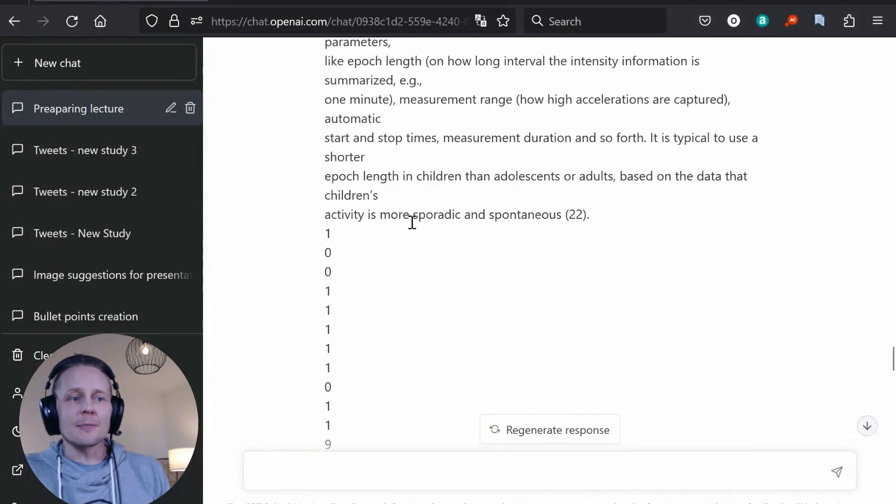
pyautogui.scroll(5, 412, 221)
pyautogui.scroll(5, 411, 221)
pyautogui.scroll(3, 416, 224)
pyautogui.scroll(5, 416, 223)
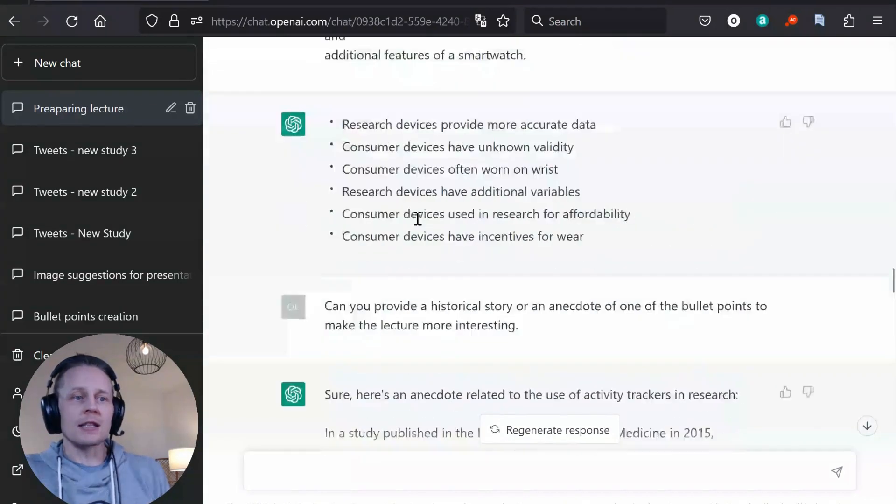
pyautogui.scroll(3, 416, 224)
pyautogui.scroll(-2, 417, 224)
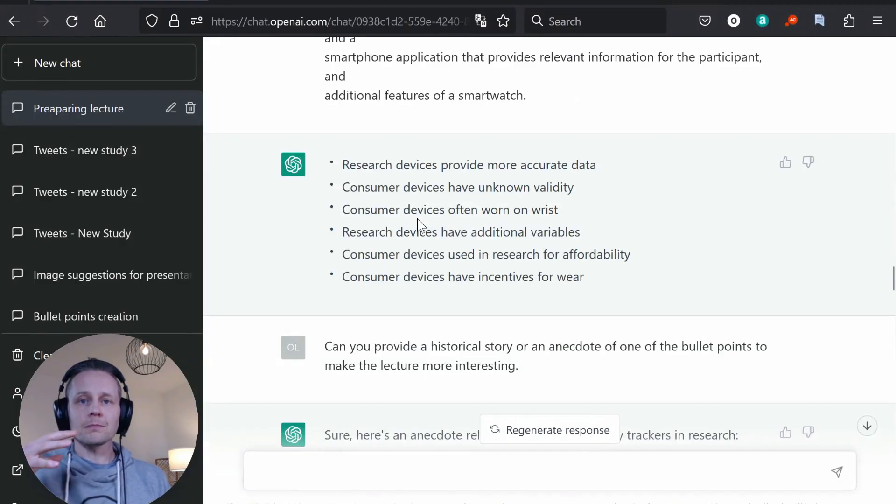